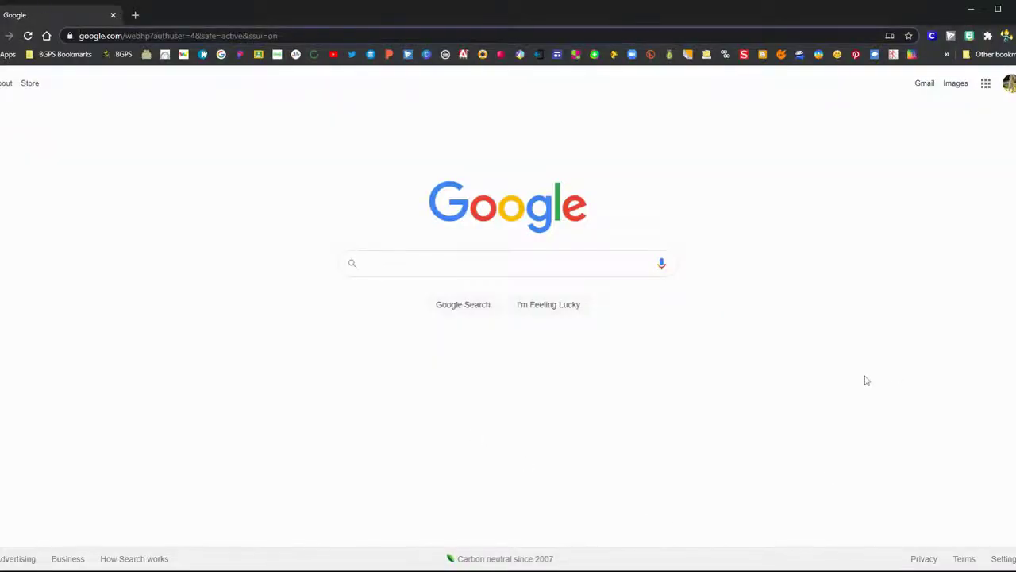
Open Google Calendar from the Google home page
{"action": "left_click", "coordinate": [985, 83]}
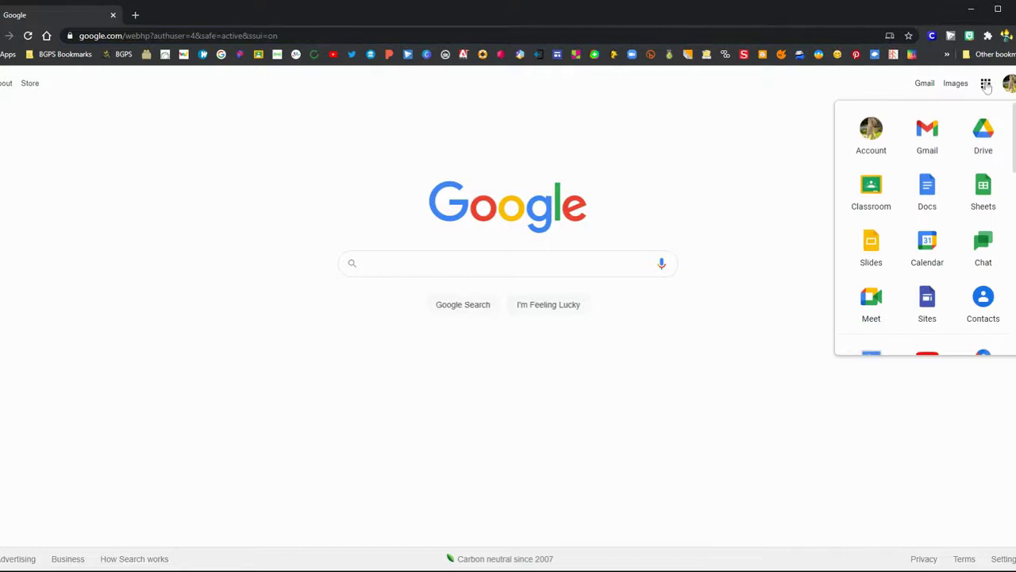
{"action": "left_click", "coordinate": [930, 253]}
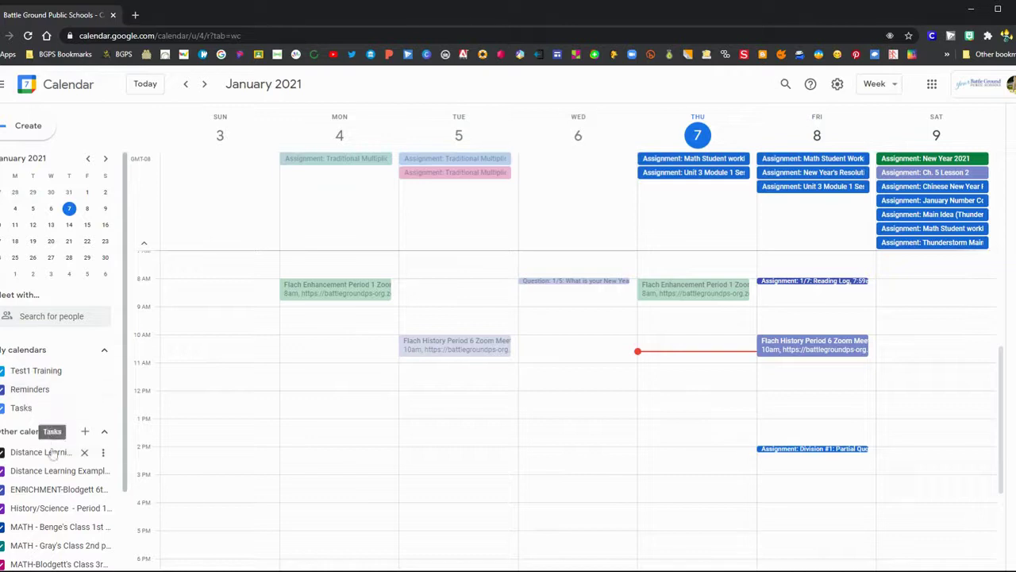
Hide and show again the Period 6 history calendar and the 1st-period math calendar under Other calendars
{"action": "scroll", "coordinate": [48, 456], "scroll_direction": "down", "scroll_amount": 1}
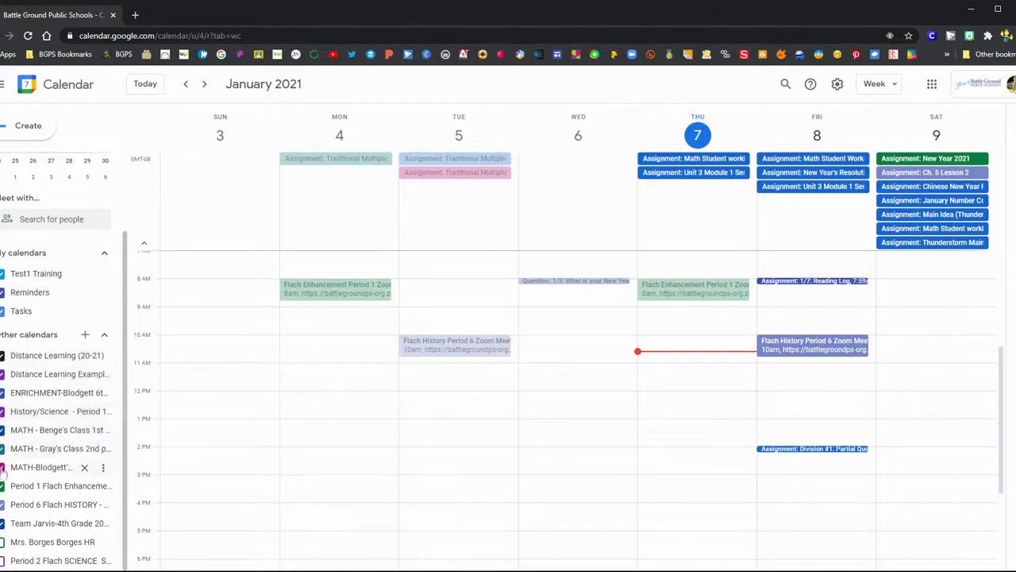
{"action": "left_click", "coordinate": [4, 506]}
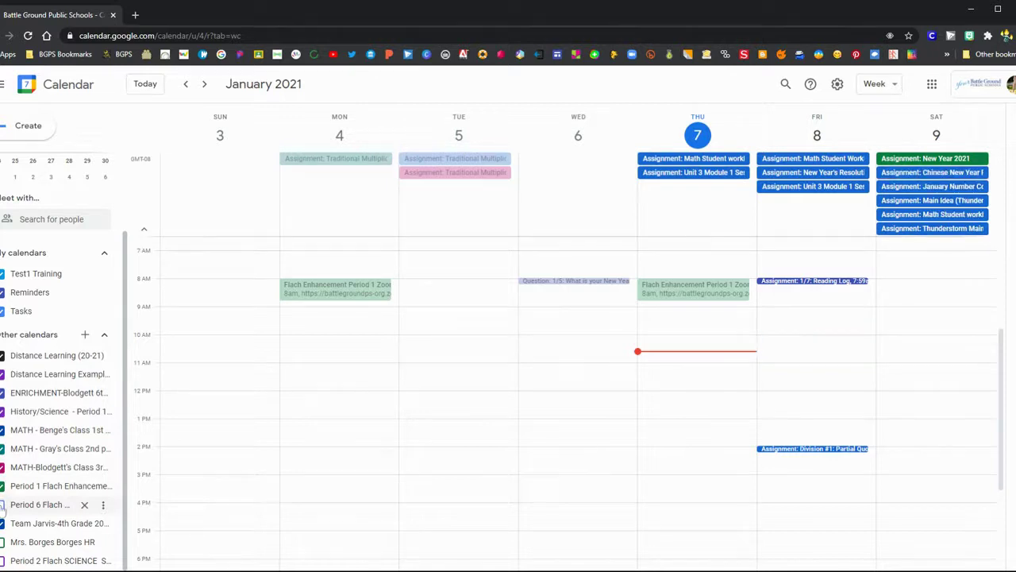
{"action": "left_click", "coordinate": [3, 506]}
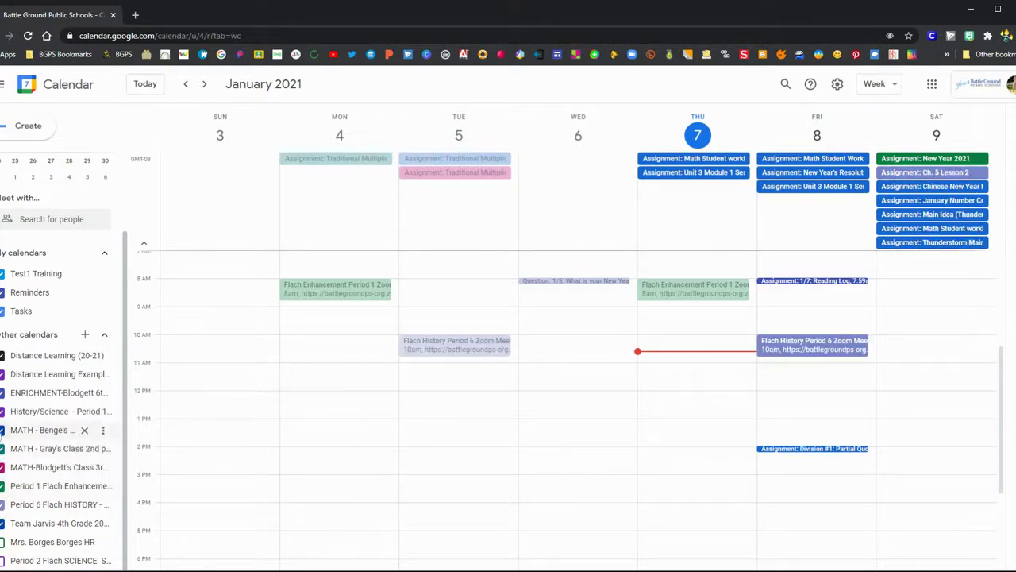
{"action": "left_click", "coordinate": [4, 430]}
{"action": "left_click", "coordinate": [3, 430]}
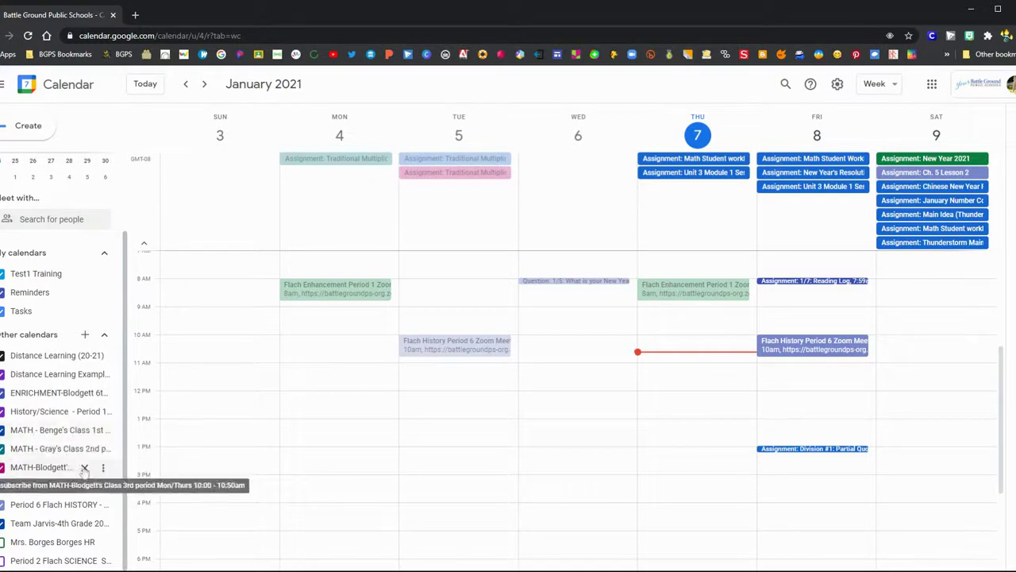
{"action": "scroll", "coordinate": [55, 461], "scroll_direction": "up", "scroll_amount": 3}
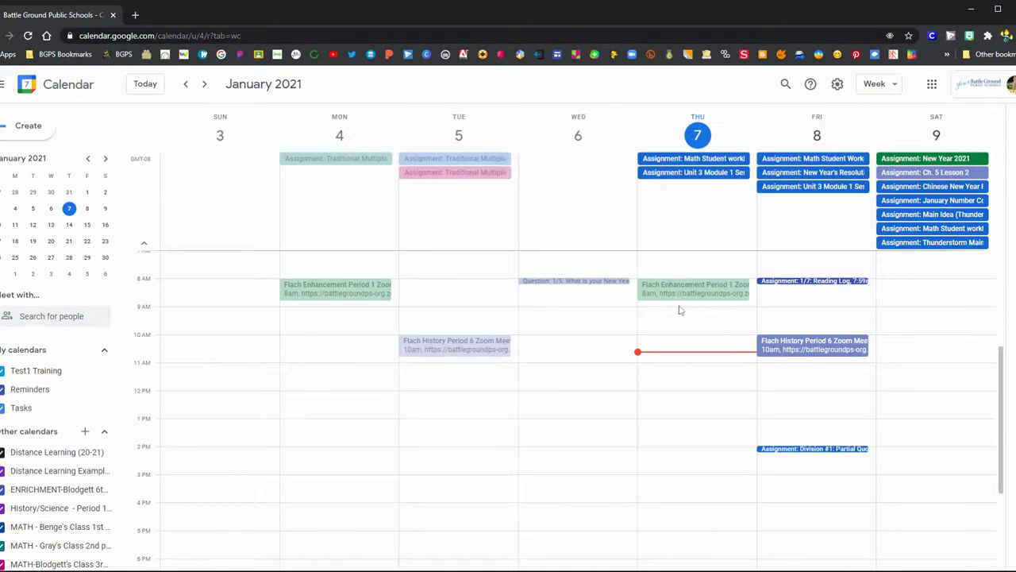
View the details of Friday, January 8's Period 6 history Zoom meeting, Unit 3 Module 1 Session 3 assignment and 1/7 Reading Log
{"action": "left_click", "coordinate": [793, 350]}
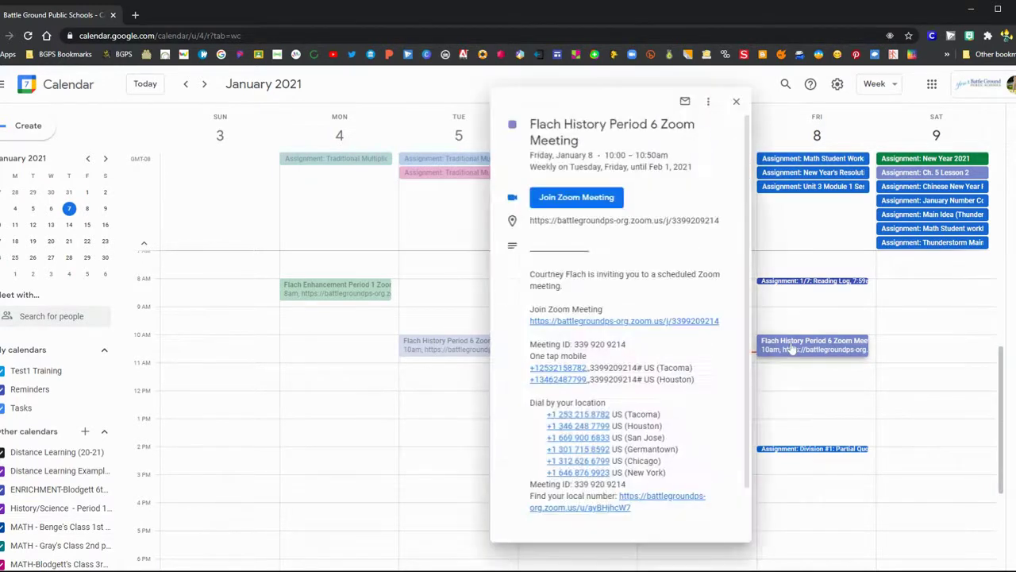
{"action": "left_click", "coordinate": [736, 102]}
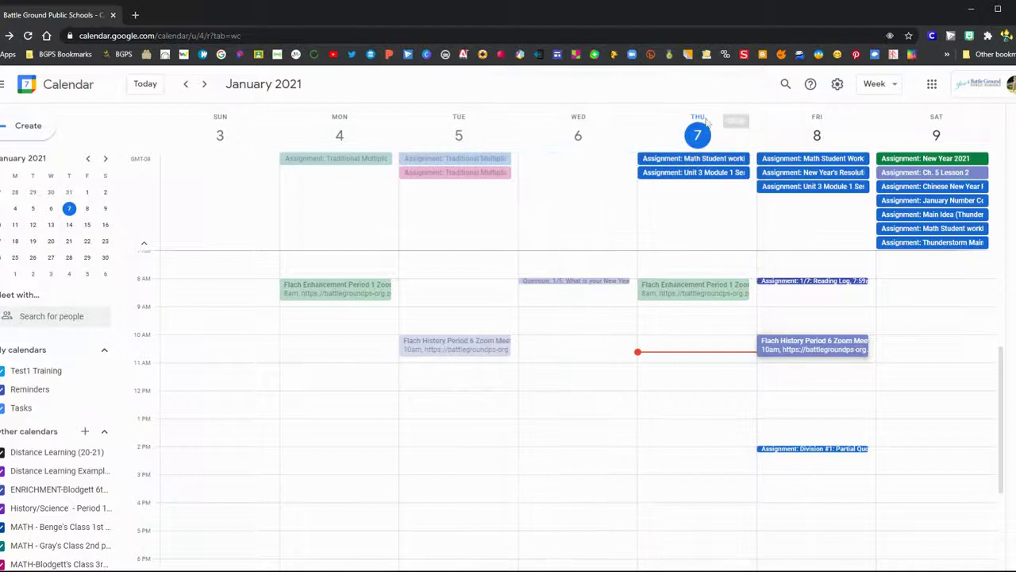
{"action": "left_click", "coordinate": [792, 187]}
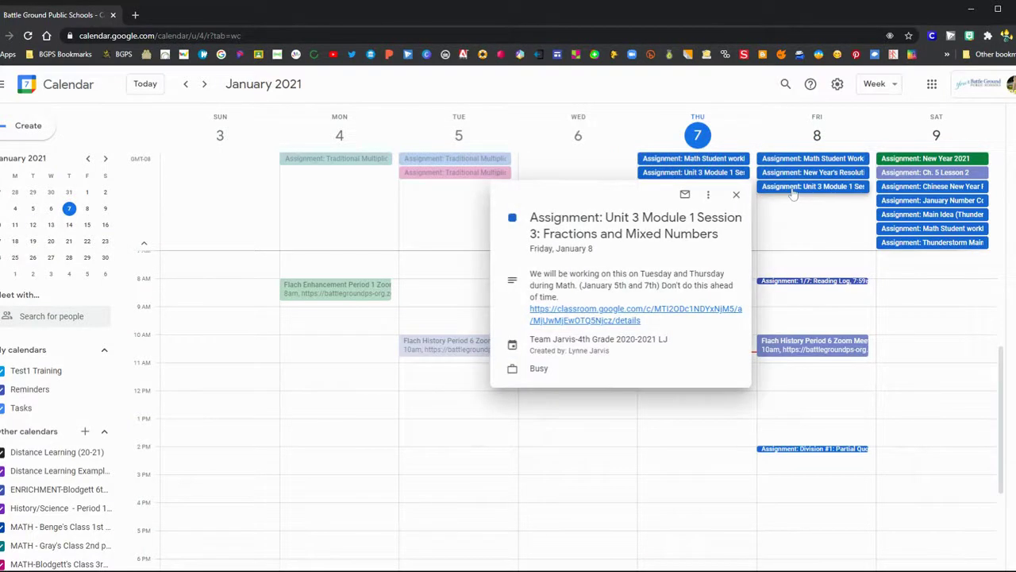
{"action": "left_click", "coordinate": [736, 196]}
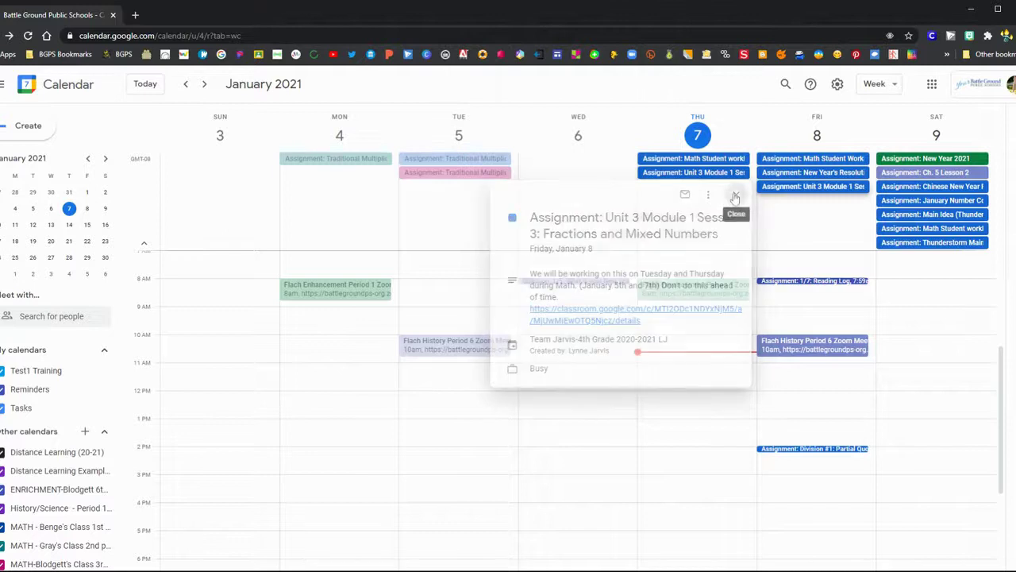
{"action": "left_click", "coordinate": [764, 283]}
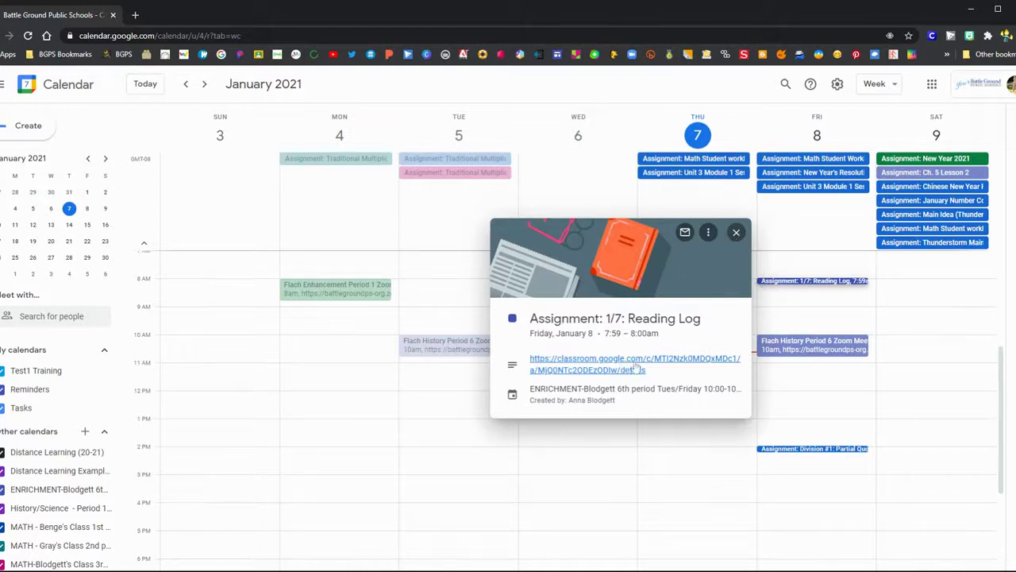
{"action": "left_click", "coordinate": [736, 232]}
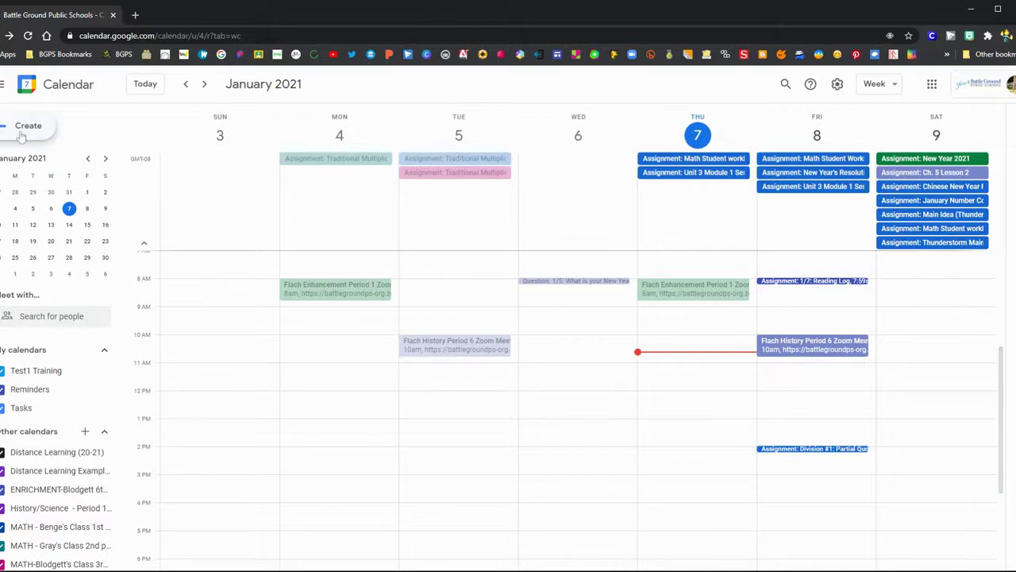
Create and save an event titled "Work on History Project" on Thursday, January 7, 2021, from 11:00am to 12:00pm
{"action": "double_click", "coordinate": [654, 376]}
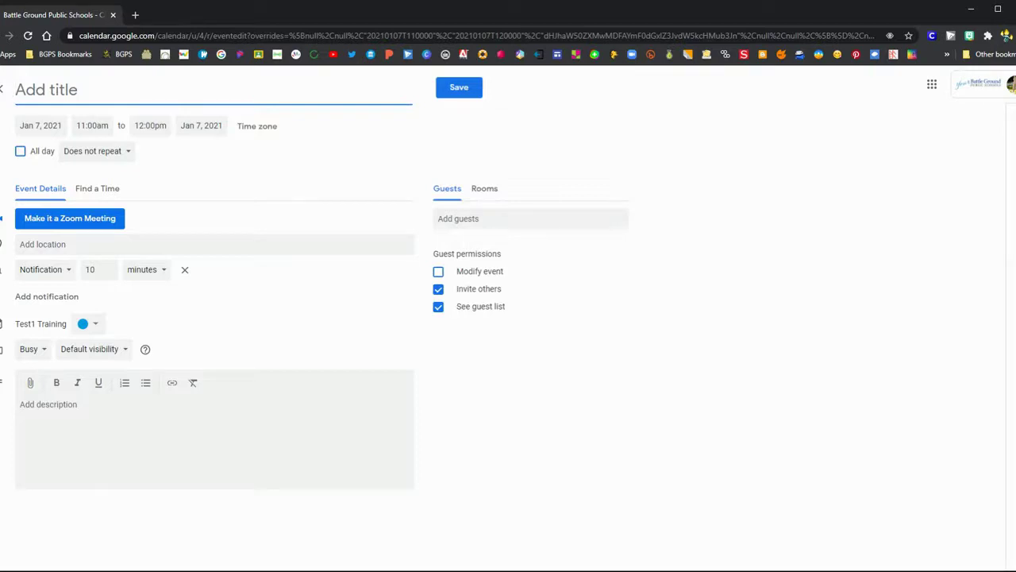
{"action": "type", "text": "Work on Histor"}
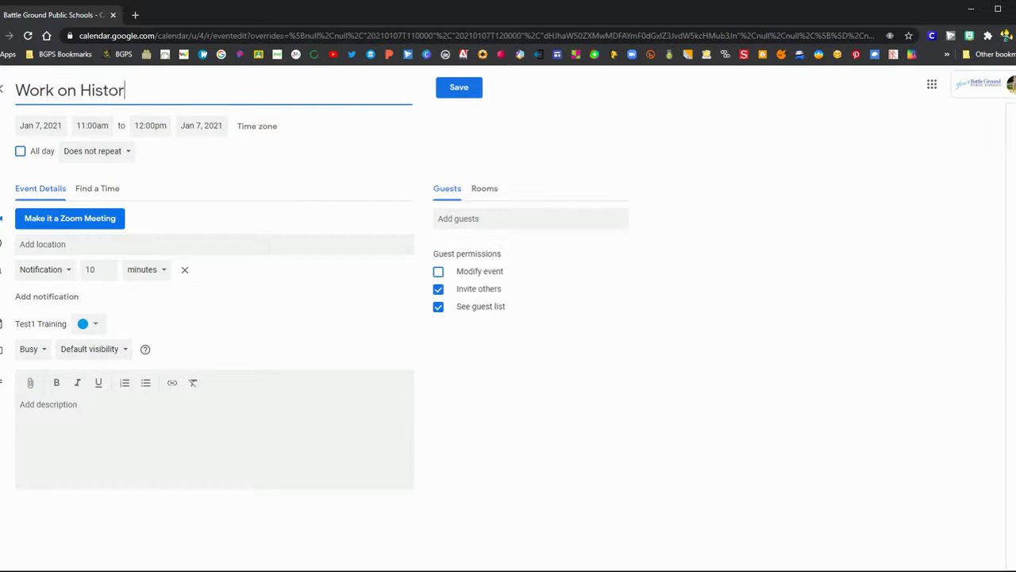
{"action": "type", "text": "y Project"}
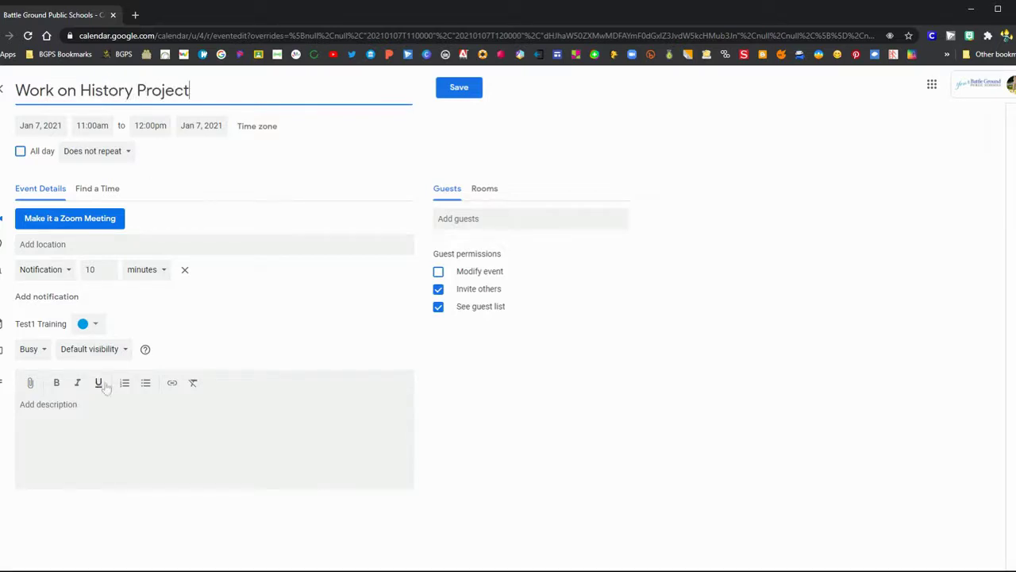
{"action": "left_click", "coordinate": [47, 404]}
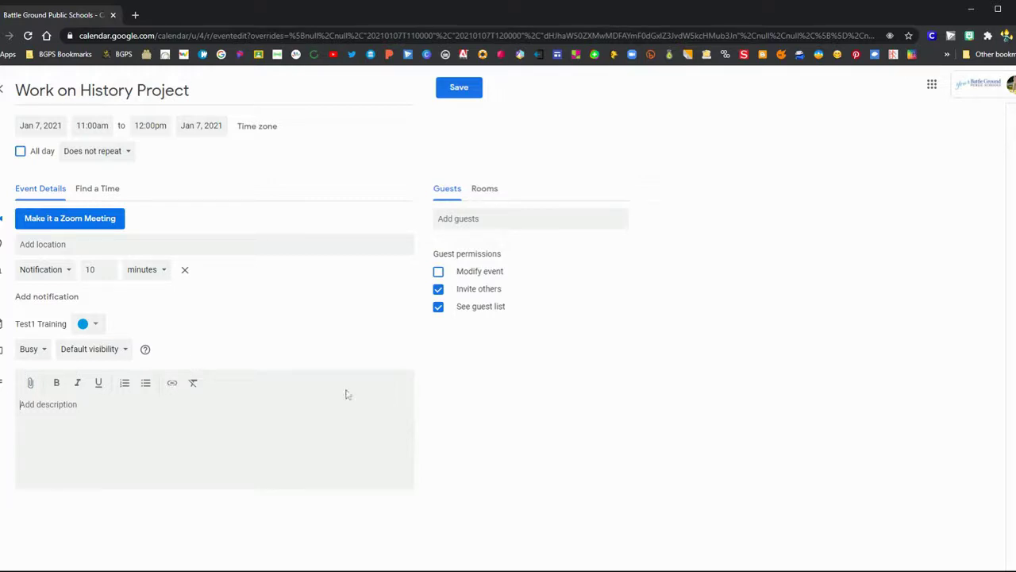
{"action": "left_click", "coordinate": [473, 88]}
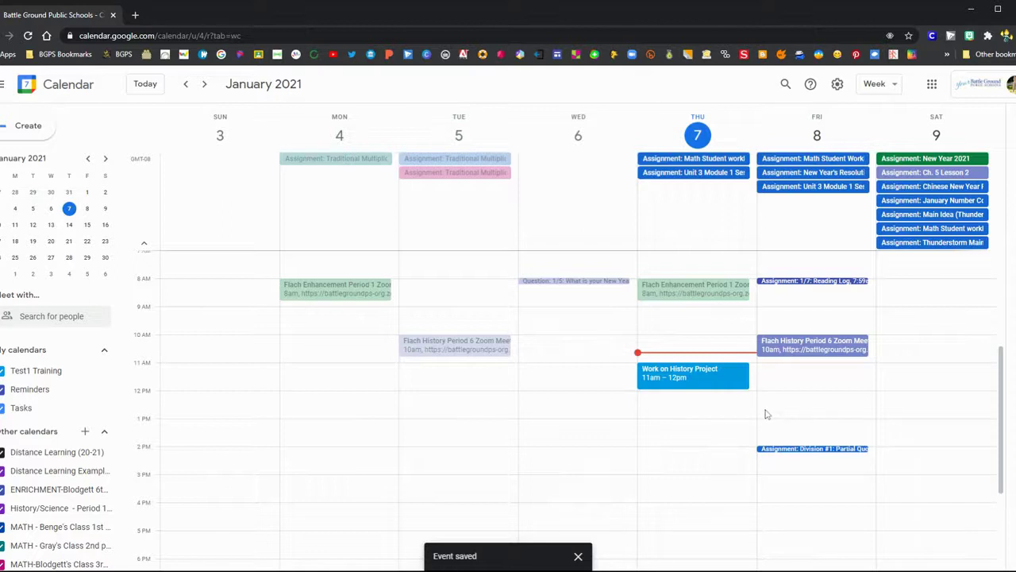
Open the Work on History Project event for editing, review its repeat options and leave without changing it
{"action": "left_click", "coordinate": [675, 378]}
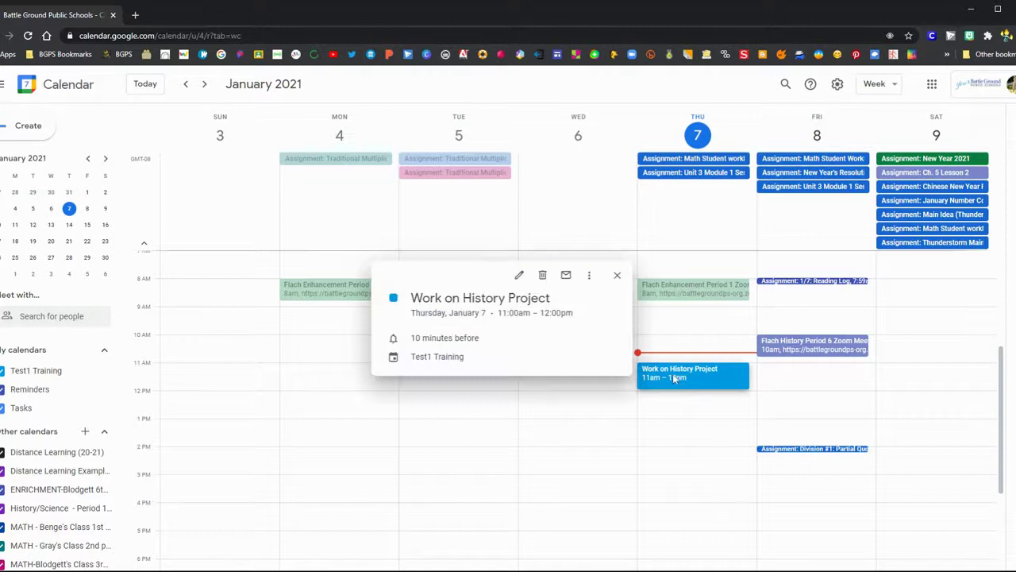
{"action": "left_click", "coordinate": [518, 275]}
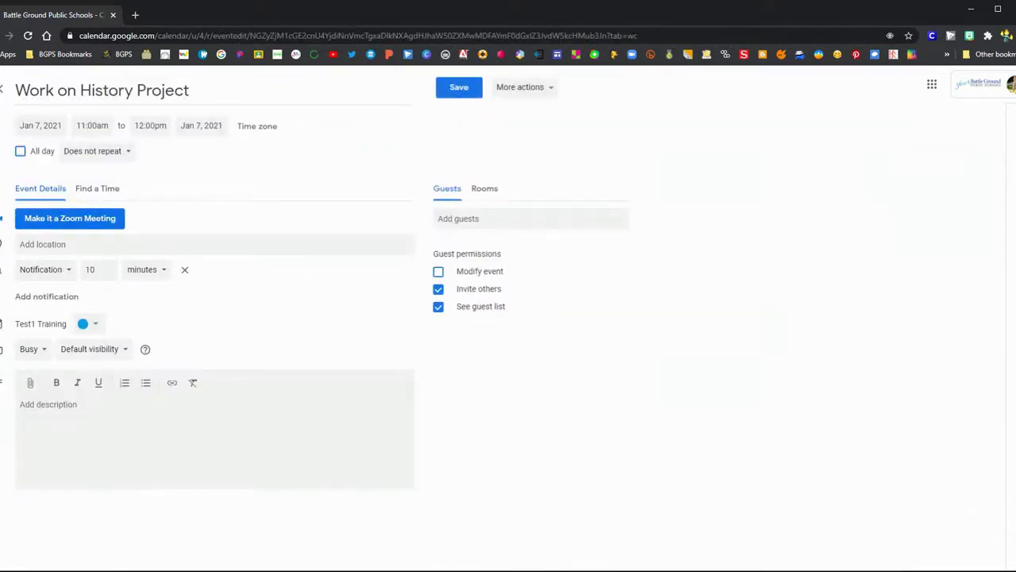
{"action": "left_click", "coordinate": [125, 155]}
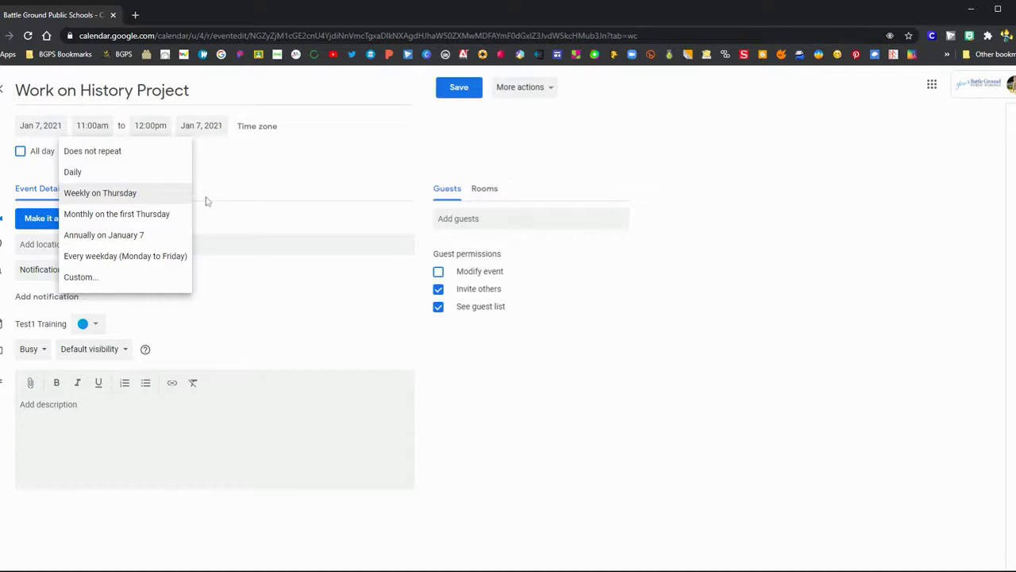
{"action": "left_click", "coordinate": [2, 90]}
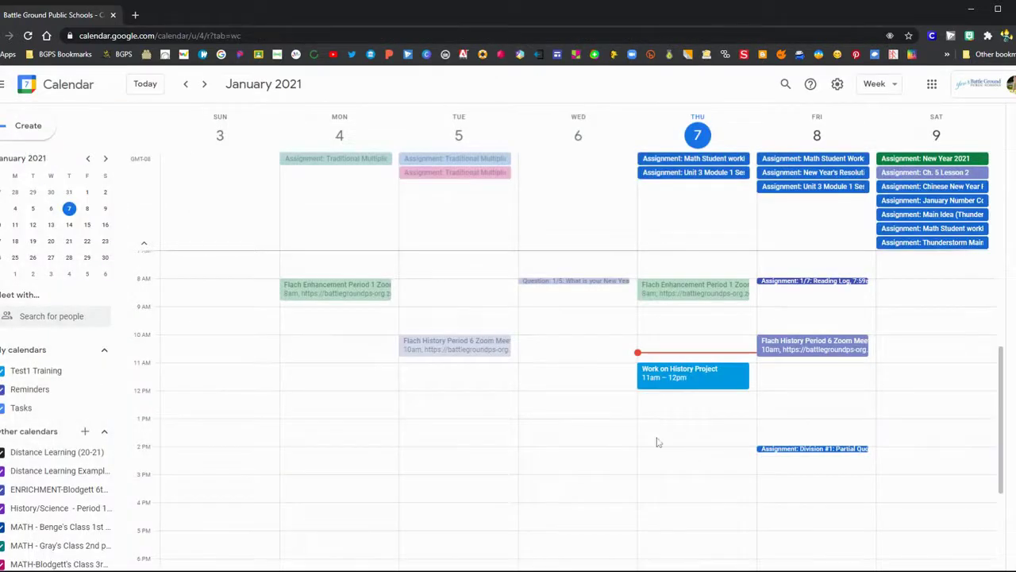
Look two weeks ahead, to January 17–23, and return to the current week
{"action": "left_click", "coordinate": [204, 84]}
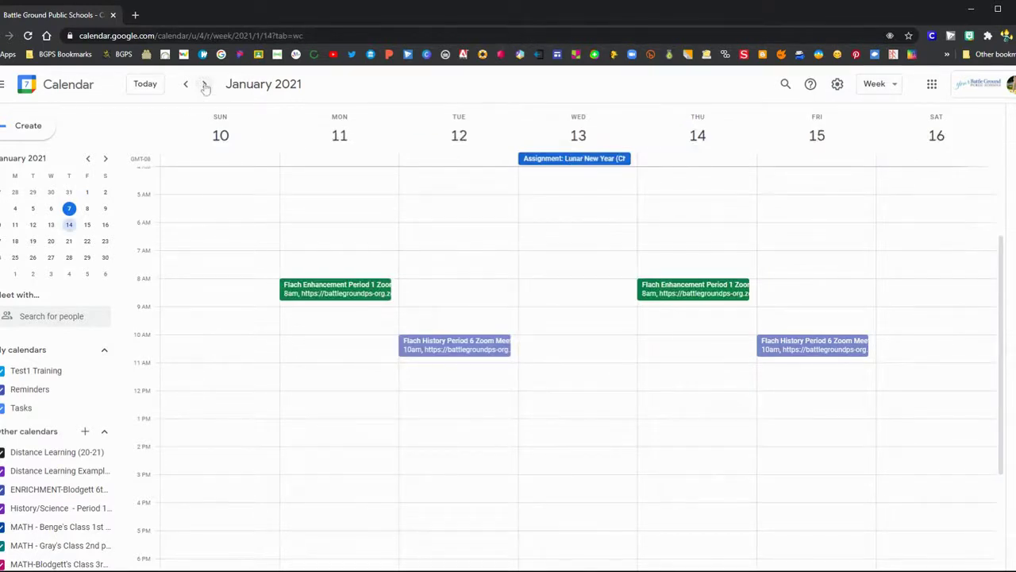
{"action": "left_click", "coordinate": [204, 85]}
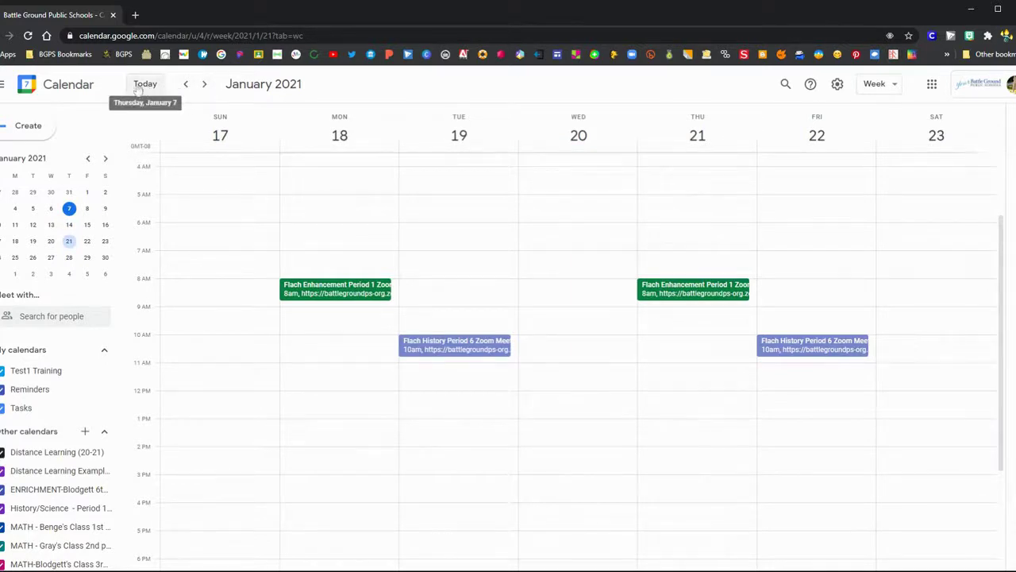
{"action": "left_click", "coordinate": [143, 84]}
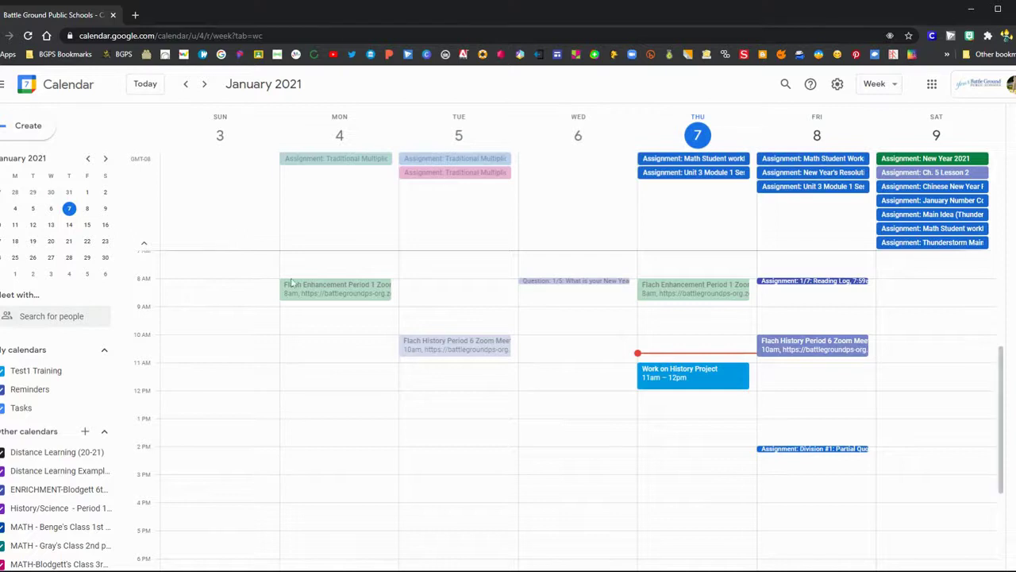
View the calendar by Month, Day, Schedule and 4 days, and return to the Week view
{"action": "left_click", "coordinate": [892, 89]}
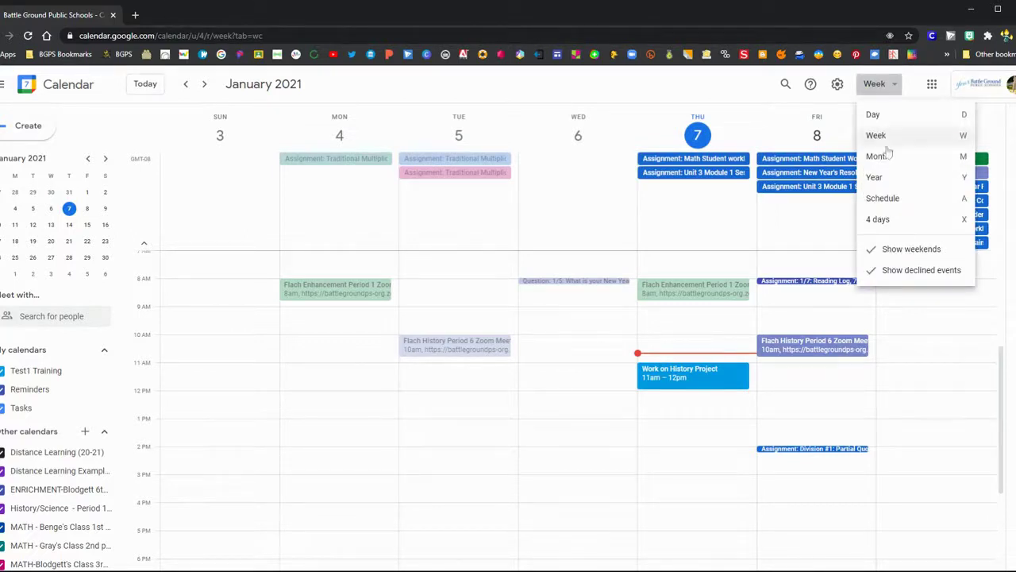
{"action": "left_click", "coordinate": [882, 156]}
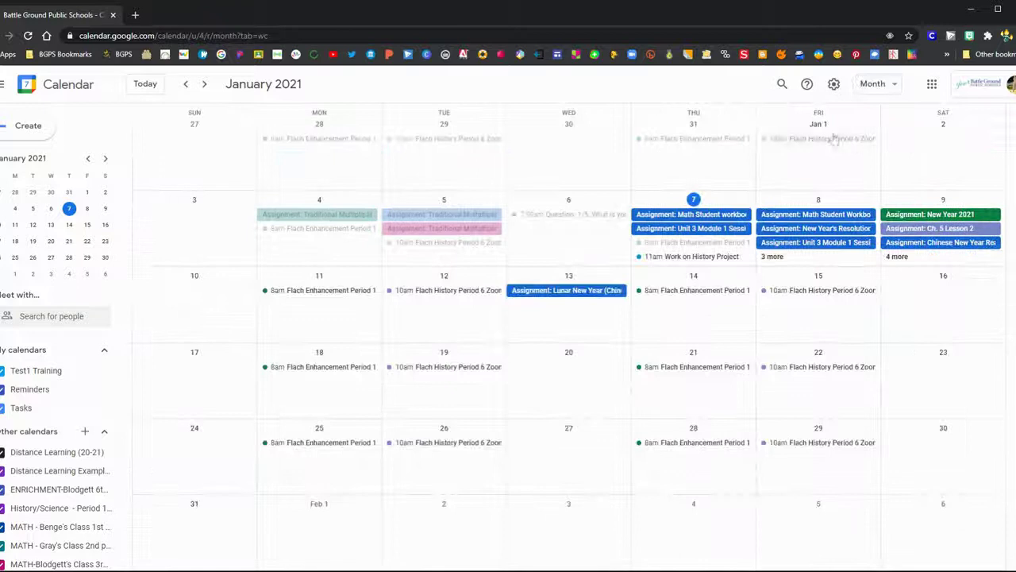
{"action": "left_click", "coordinate": [889, 83]}
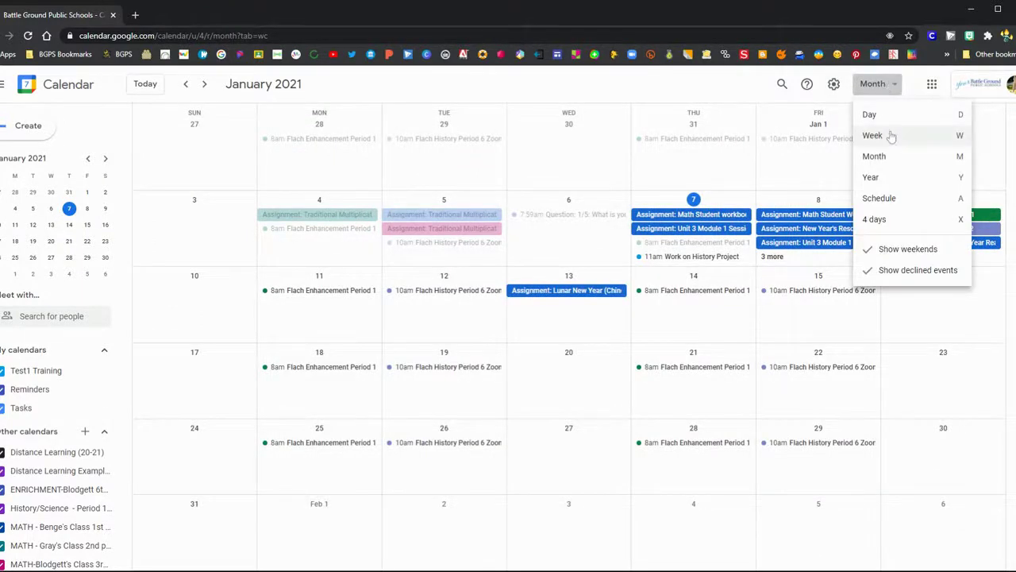
{"action": "left_click", "coordinate": [878, 114]}
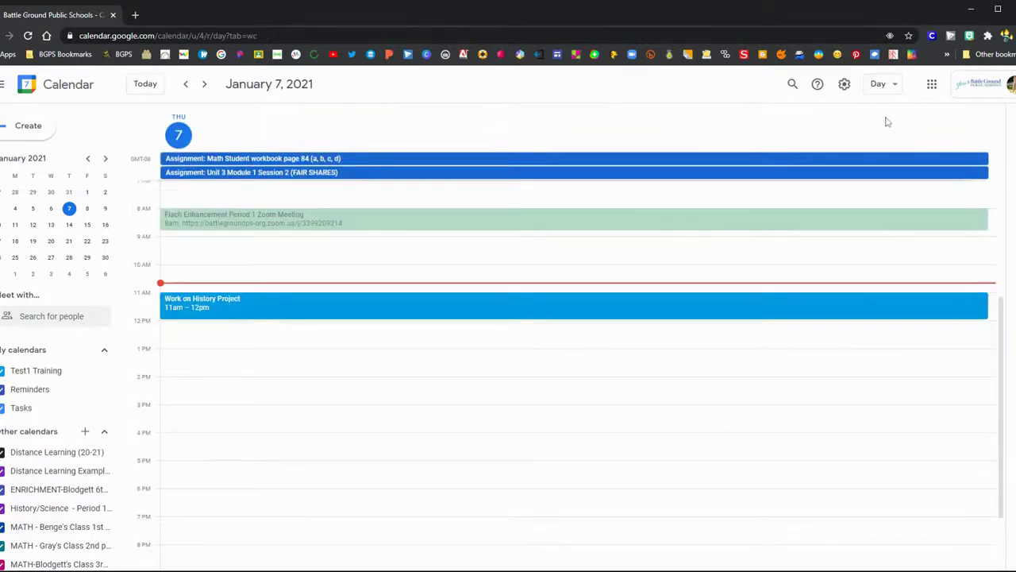
{"action": "left_click", "coordinate": [888, 89]}
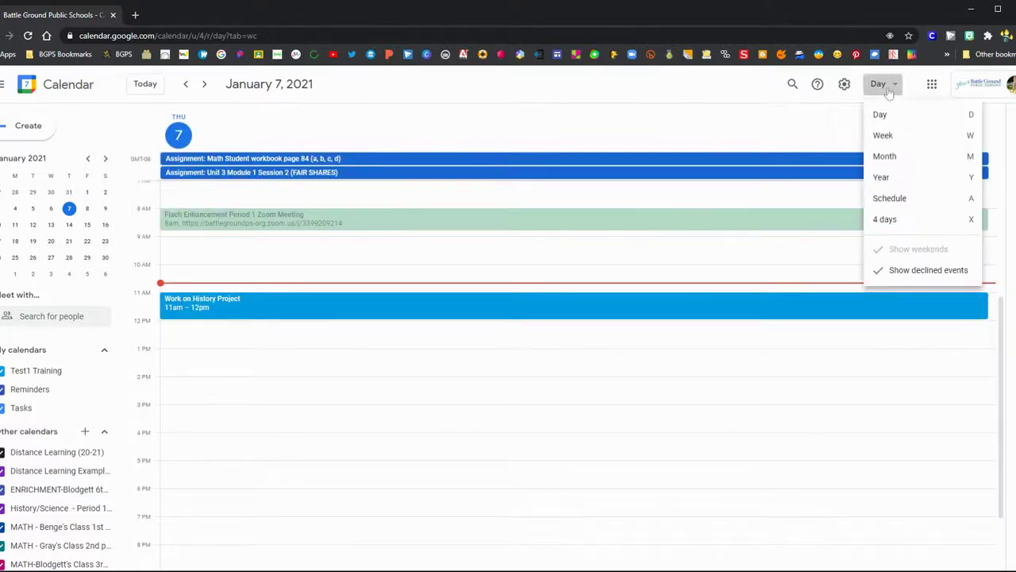
{"action": "left_click", "coordinate": [887, 199]}
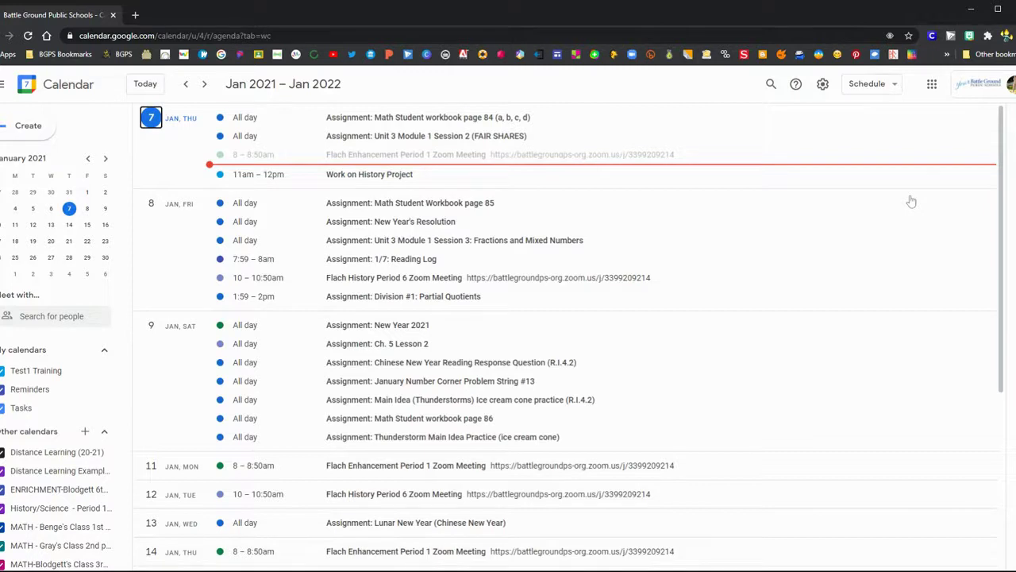
{"action": "left_click", "coordinate": [894, 87]}
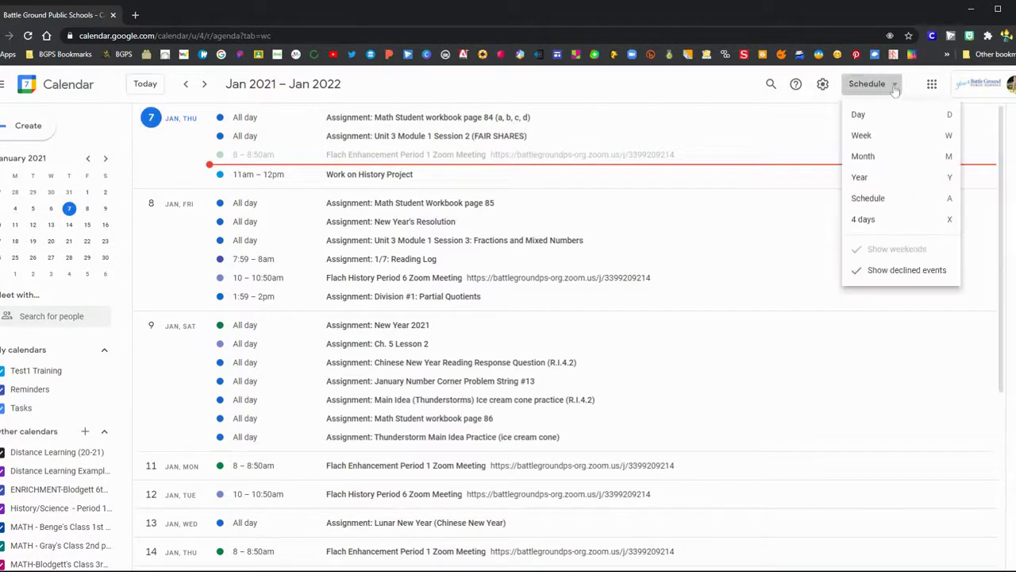
{"action": "left_click", "coordinate": [913, 223]}
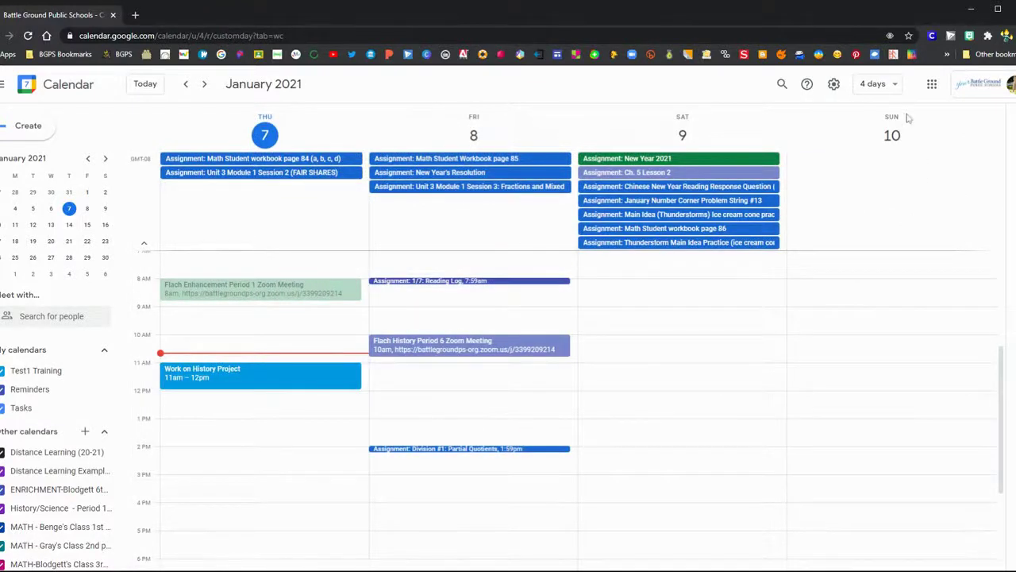
{"action": "left_click", "coordinate": [890, 86]}
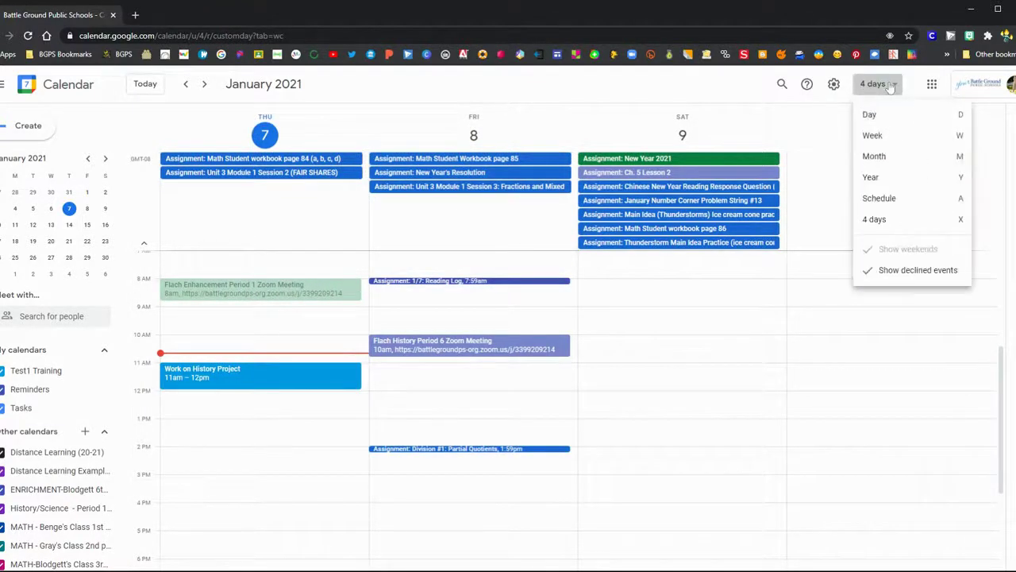
{"action": "left_click", "coordinate": [887, 139]}
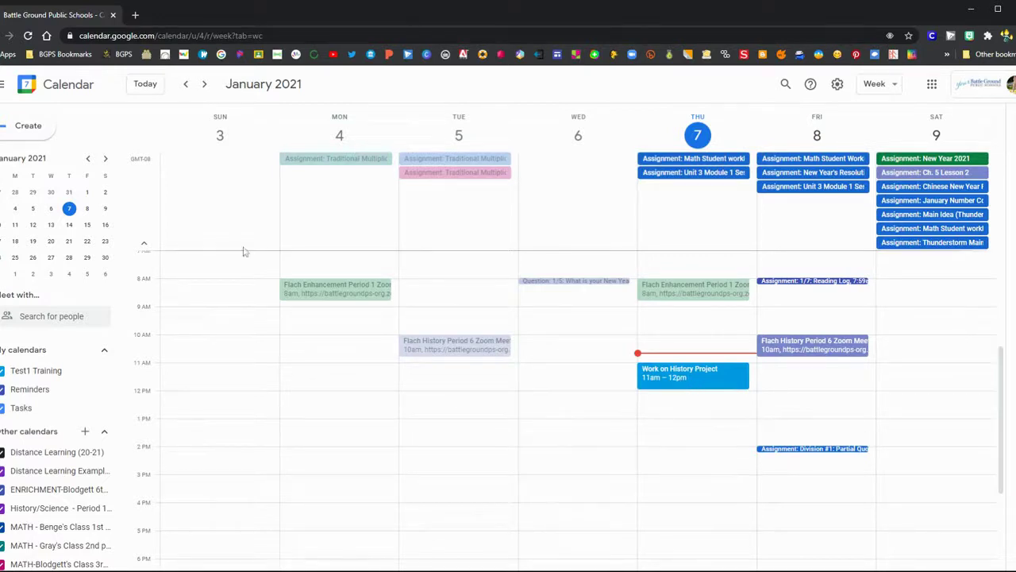
Examine the full set of options for a new event and discard the draft without saving
{"action": "left_click", "coordinate": [24, 127]}
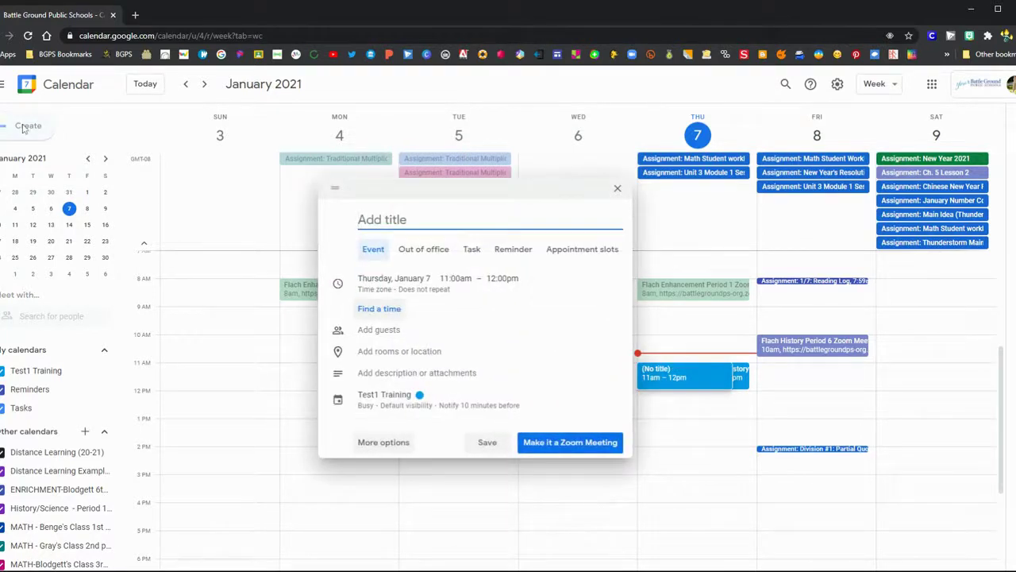
{"action": "left_click", "coordinate": [384, 442]}
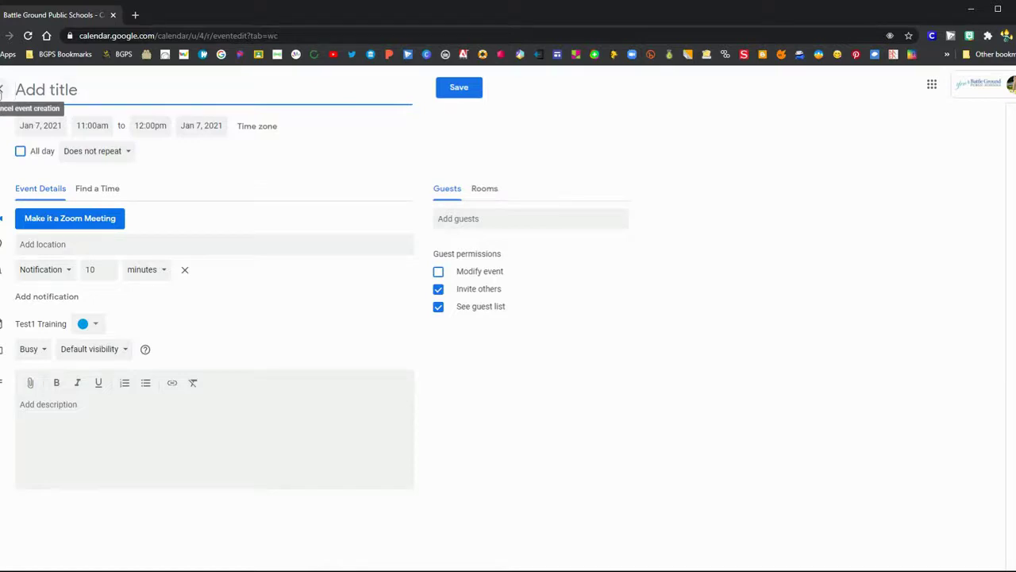
{"action": "left_click", "coordinate": [3, 90]}
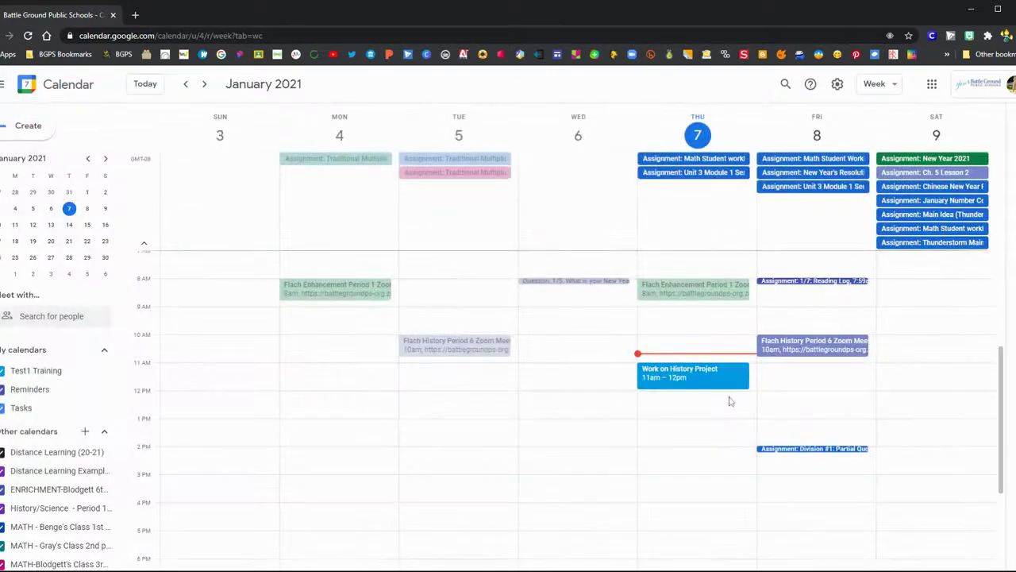